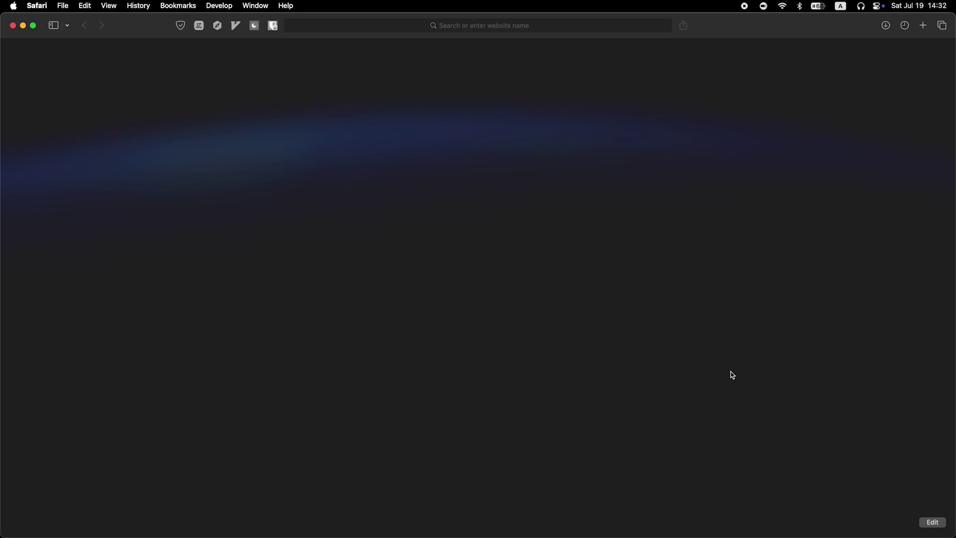
Enter 192.168.0.1 in Safari's address bar to reach the Tenda router login page
click(467, 24)
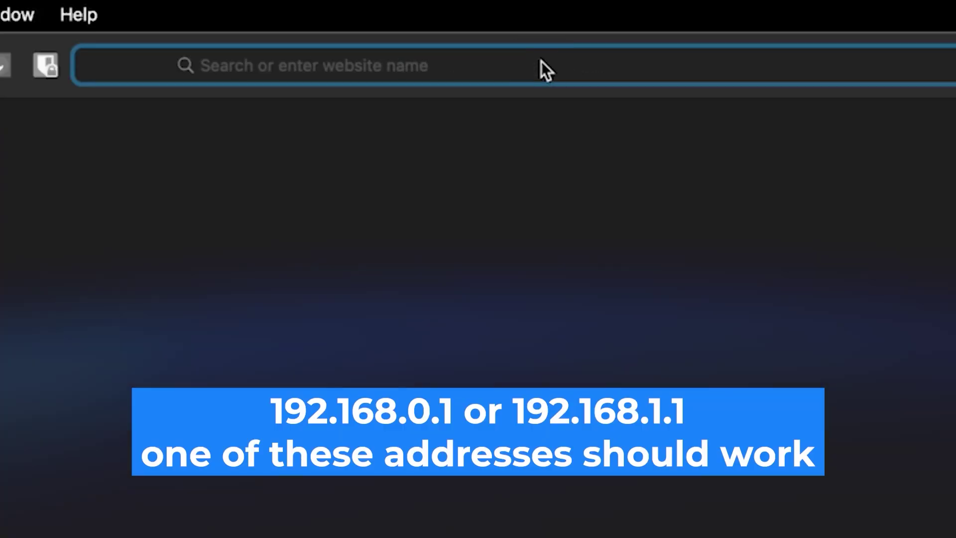
text(192)
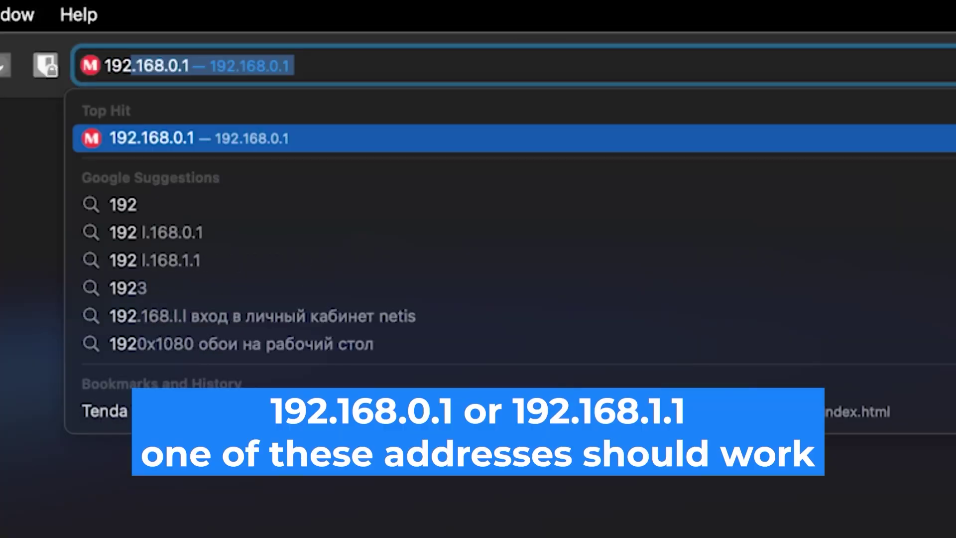
text(.168.)
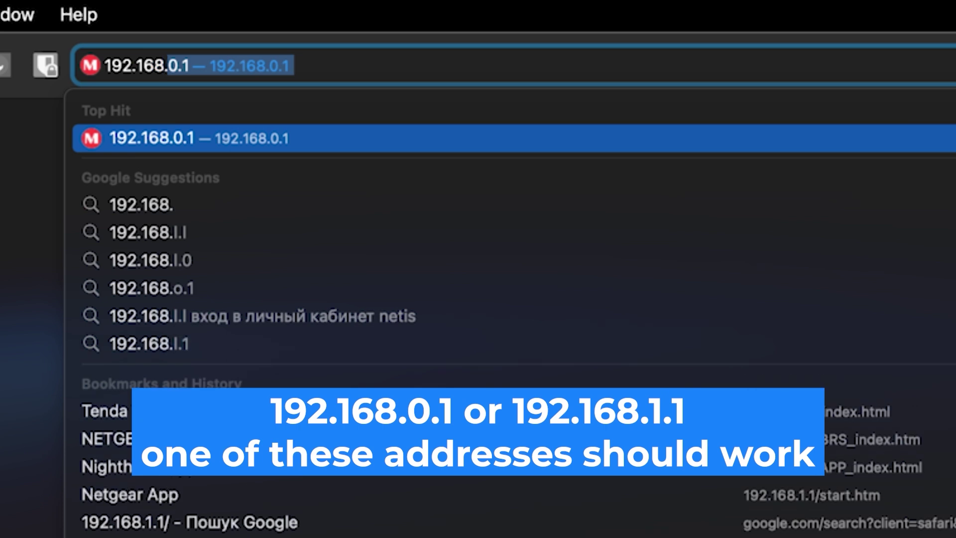
text(0.1)
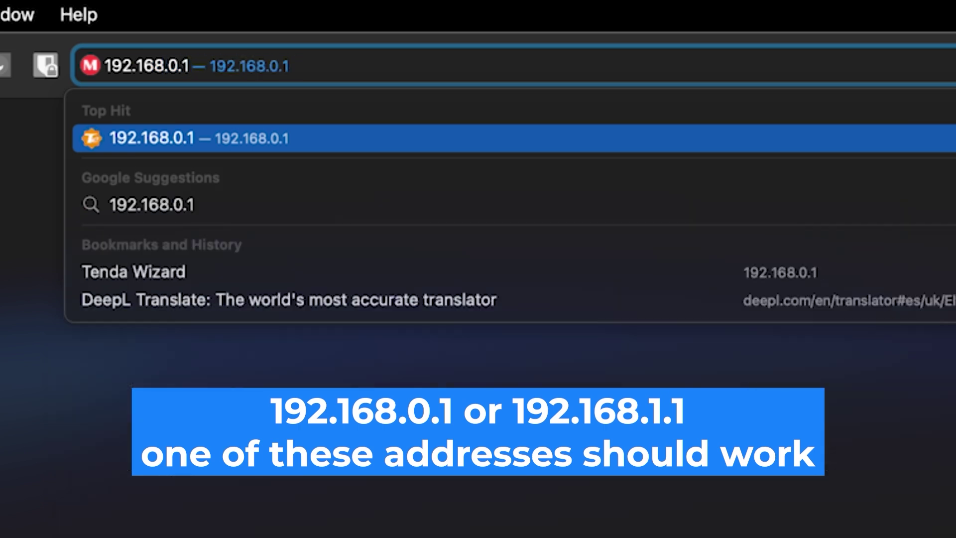
key(Return)
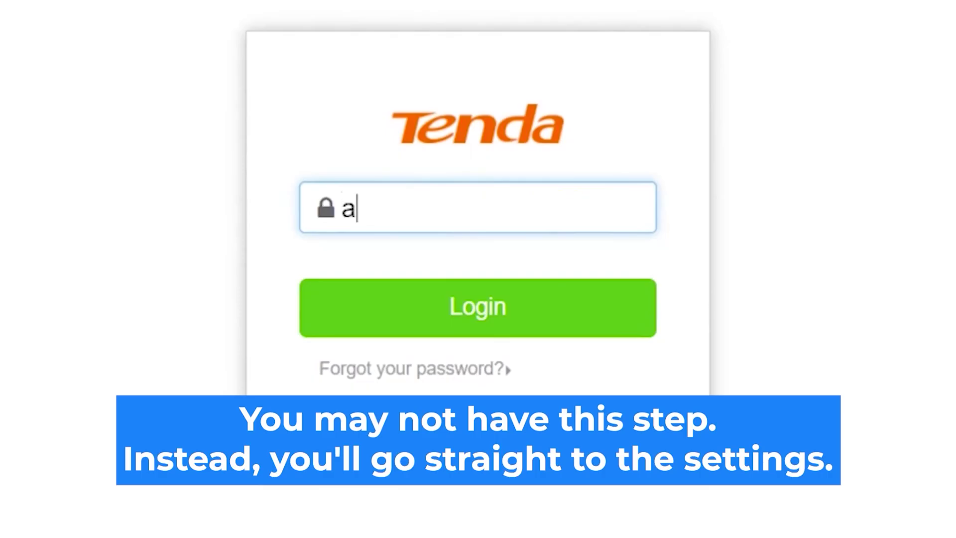
Log in with the router's admin password and preview the Static IP connection option
text(in)
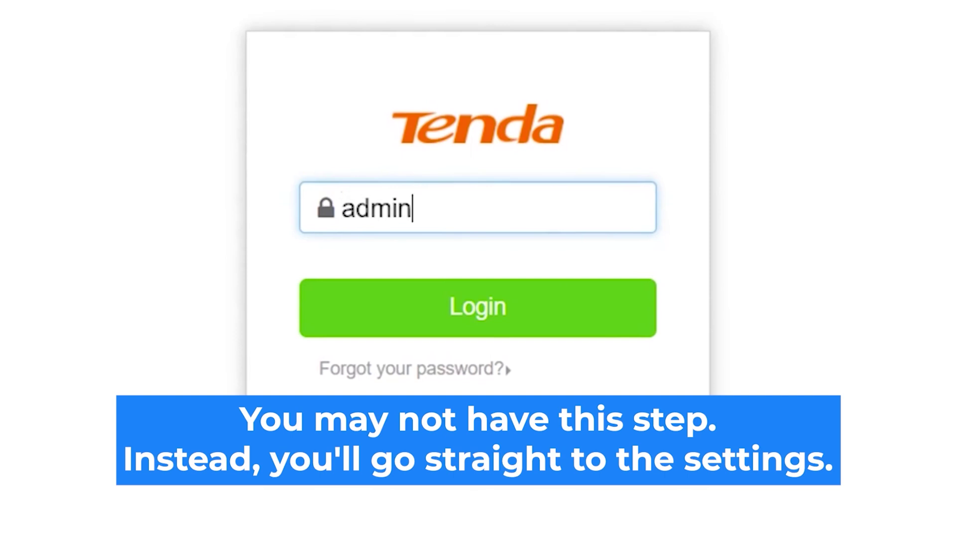
click(513, 312)
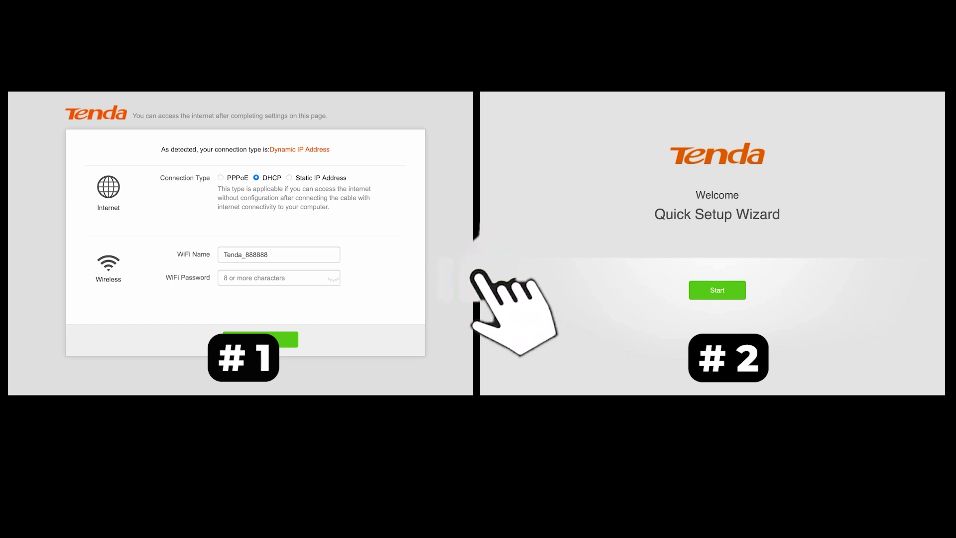
click(289, 178)
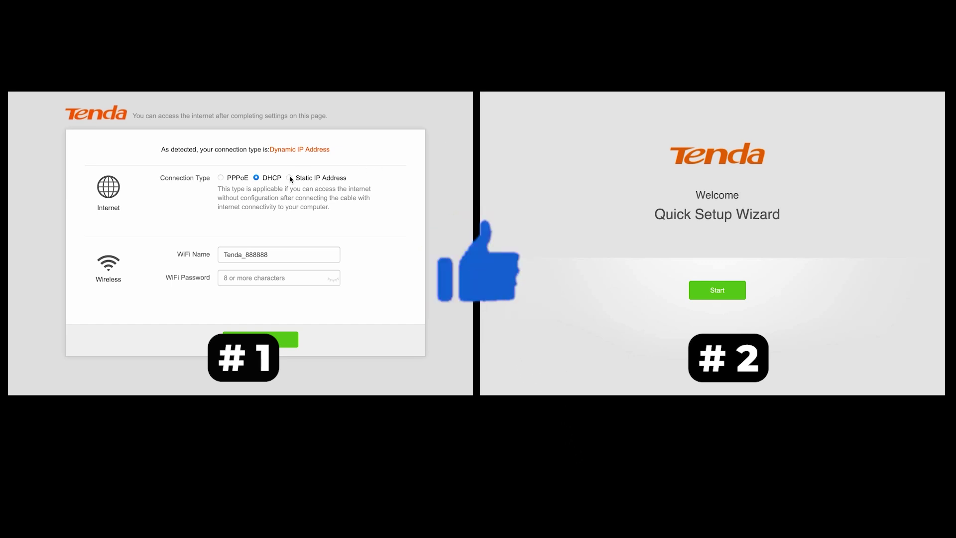
key(Return)
Compare the DHCP and PPPoE connection types, settling on DHCP with Normal ISP type
click(259, 178)
click(222, 179)
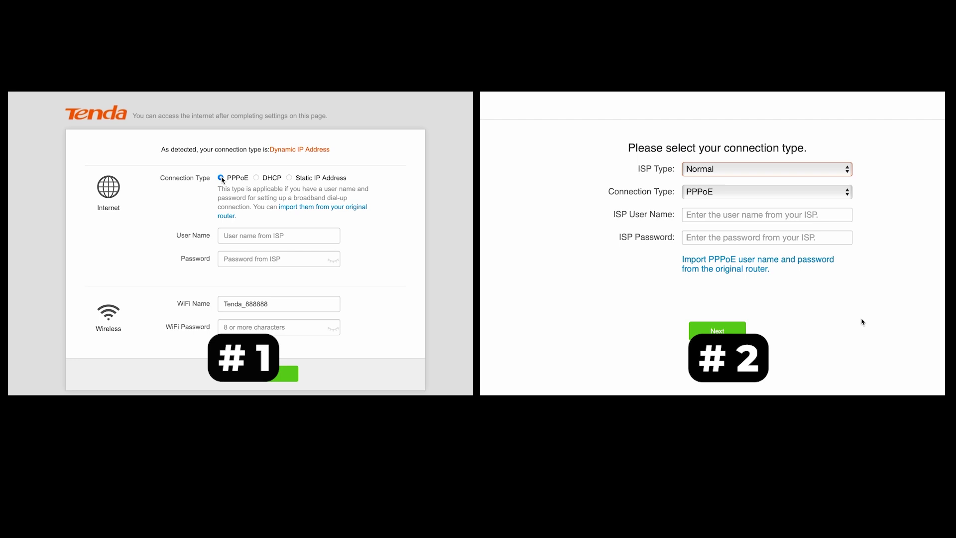
click(829, 171)
click(257, 179)
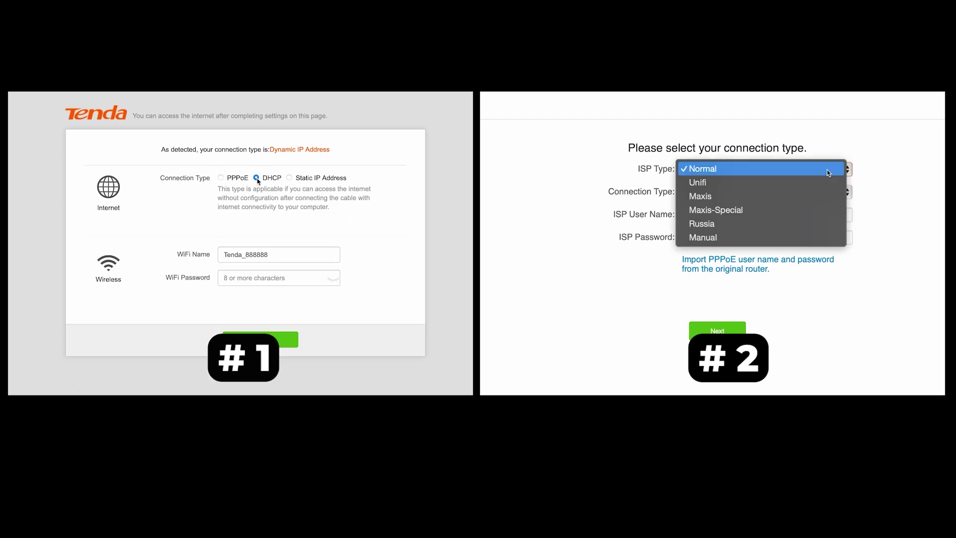
click(300, 279)
click(717, 169)
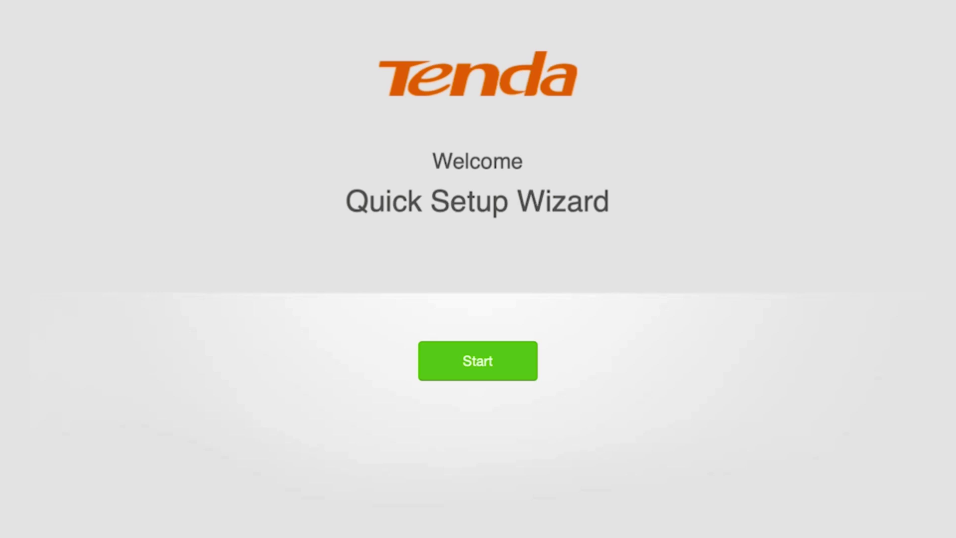
Start the wizard, choose Dynamic IP Address as the connection type, and continue
click(473, 360)
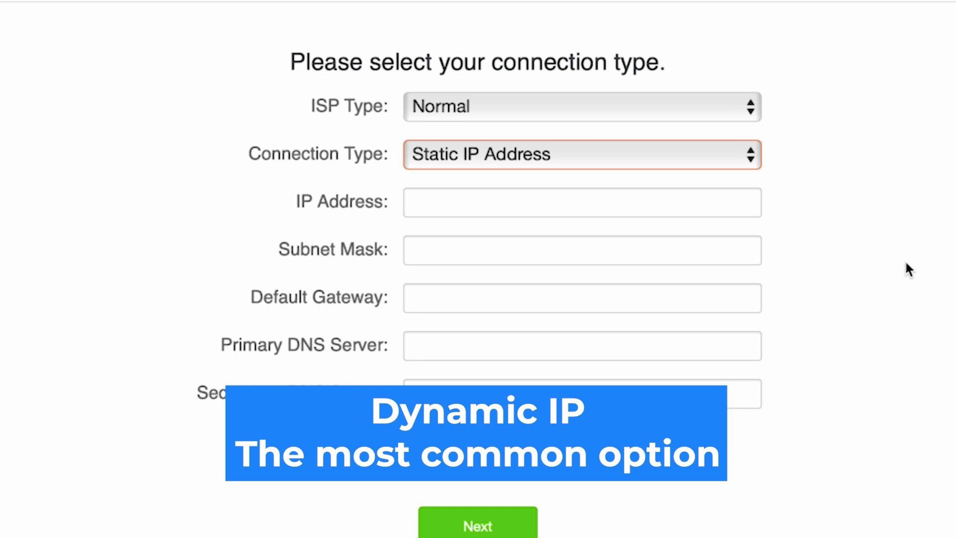
click(669, 153)
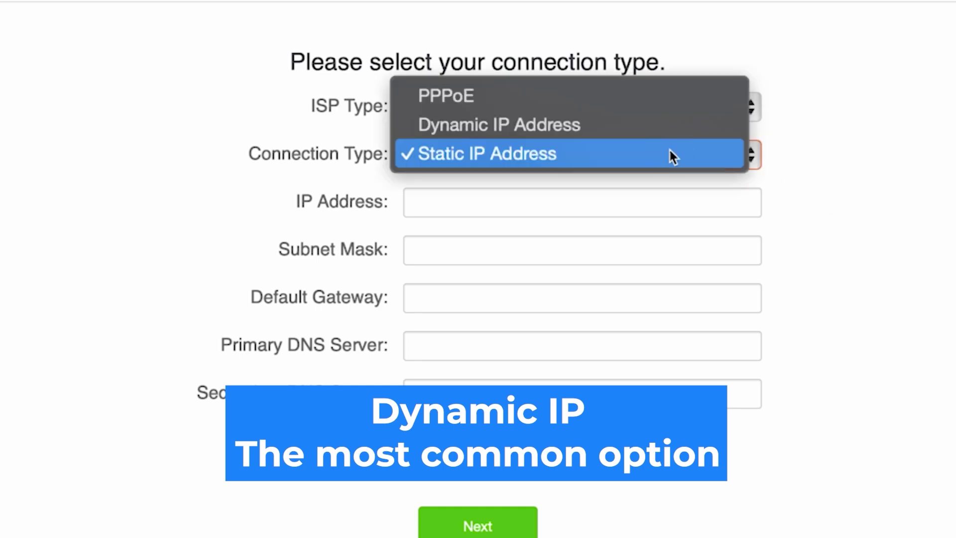
click(563, 125)
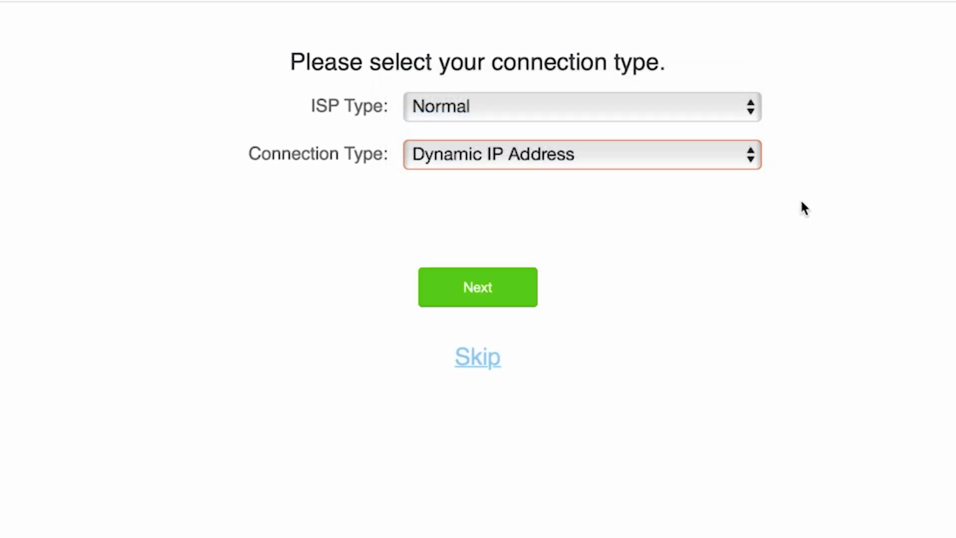
click(474, 299)
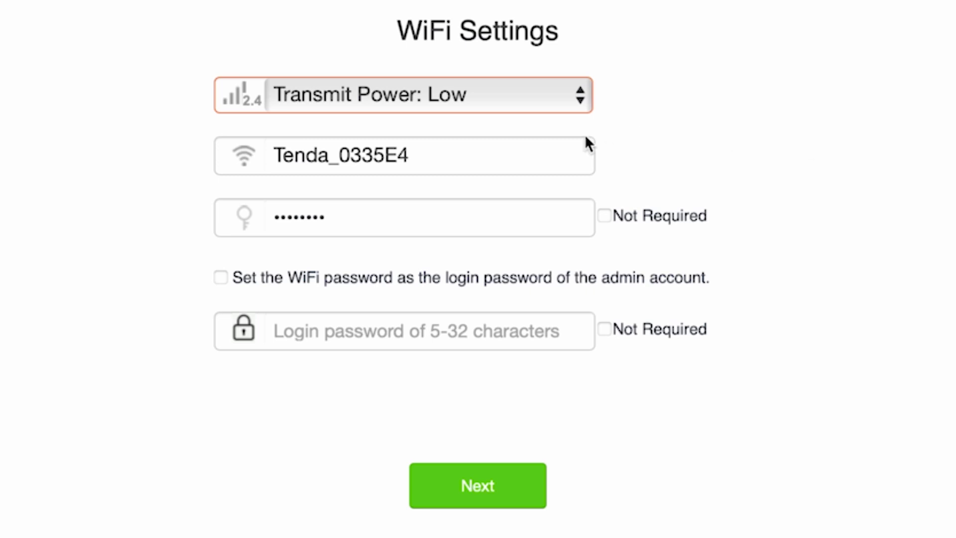
Shorten the WiFi network name to 'Tenda' by removing the 0335E4 suffix
click(536, 148)
drag(409, 157, 330, 160)
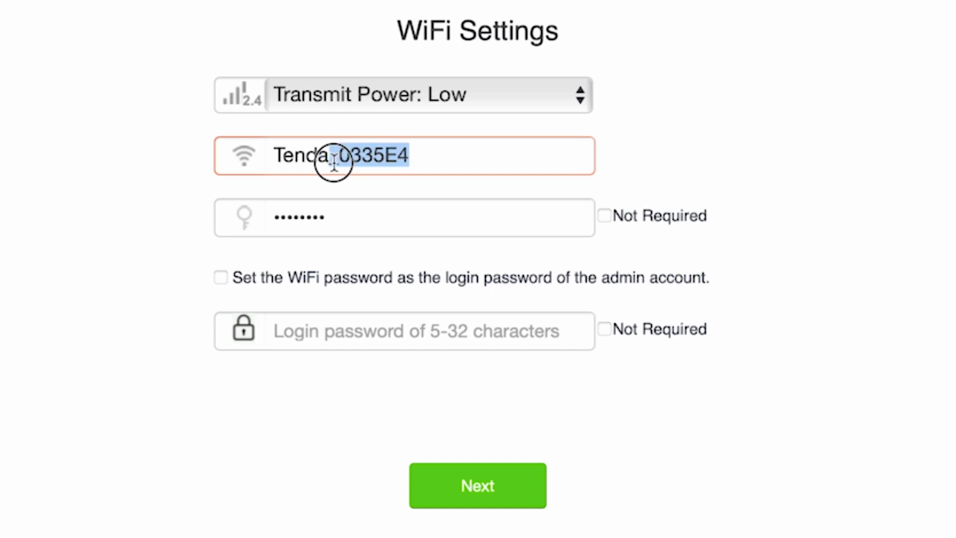
key(BackSpace)
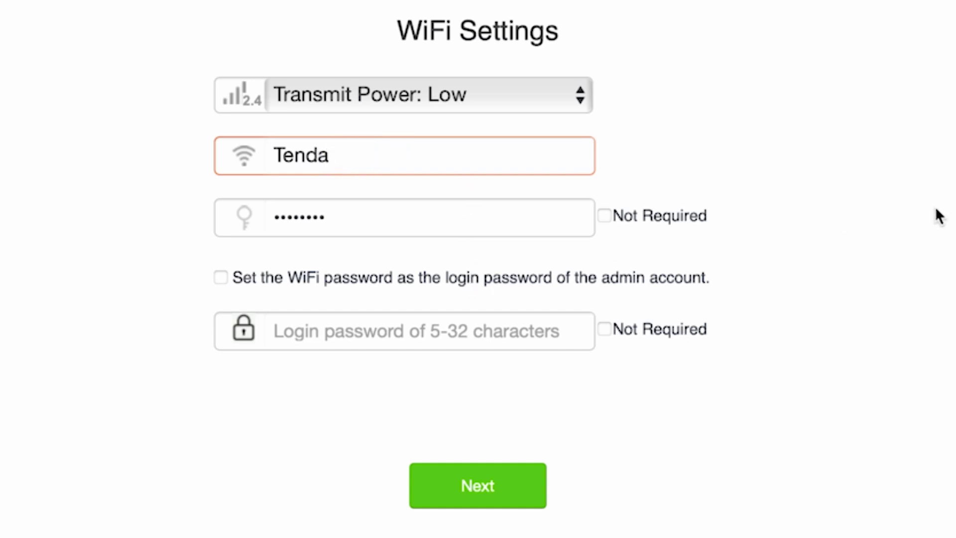
click(801, 223)
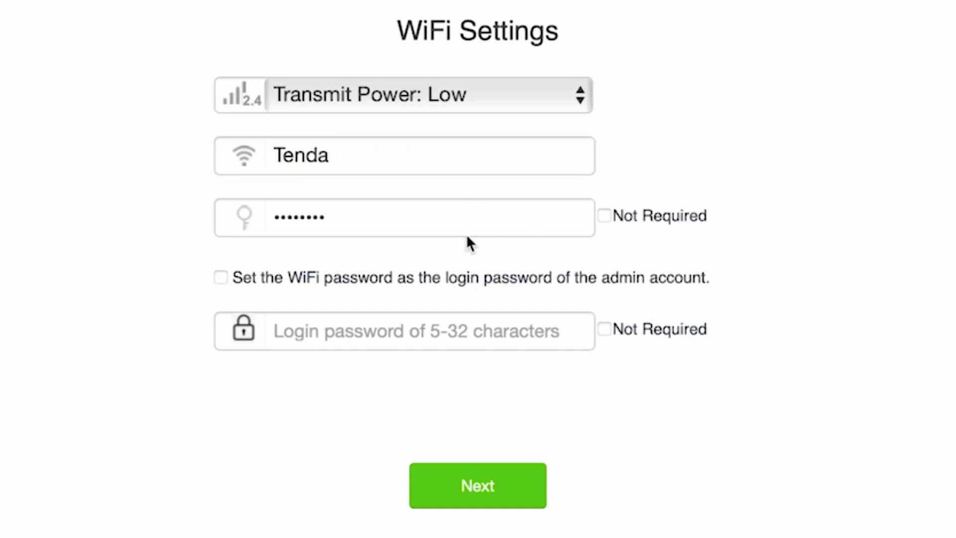
click(455, 222)
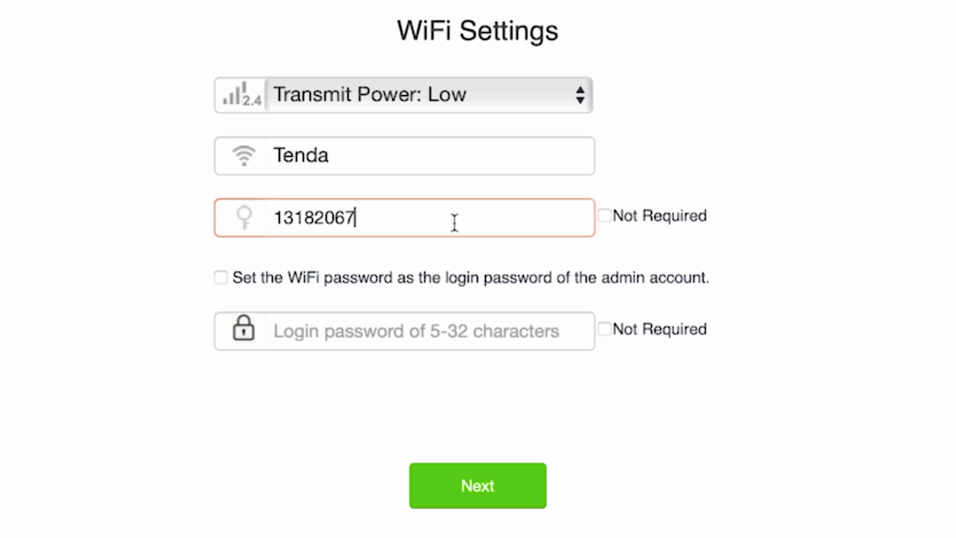
Stop reusing the WiFi password for login, enter a separate admin password, and finish the wizard
click(222, 279)
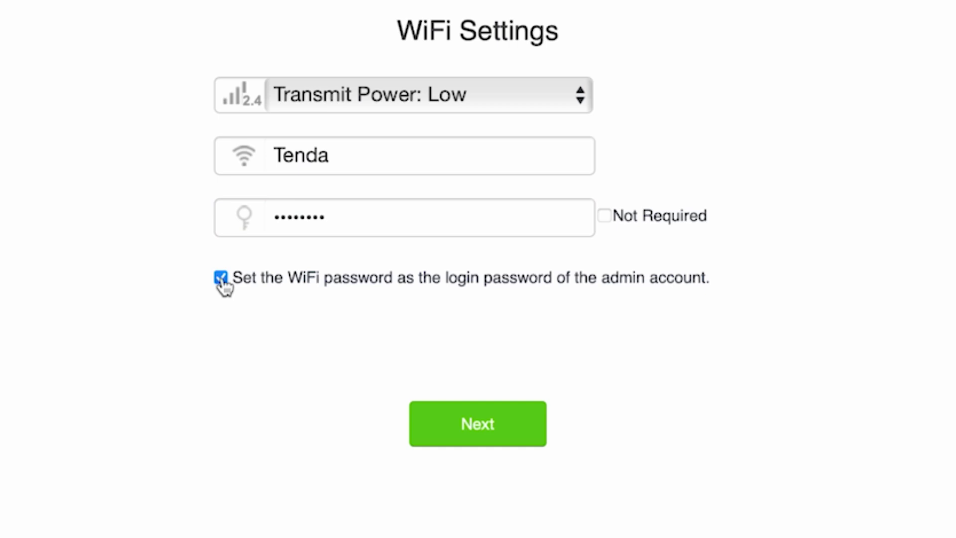
click(221, 278)
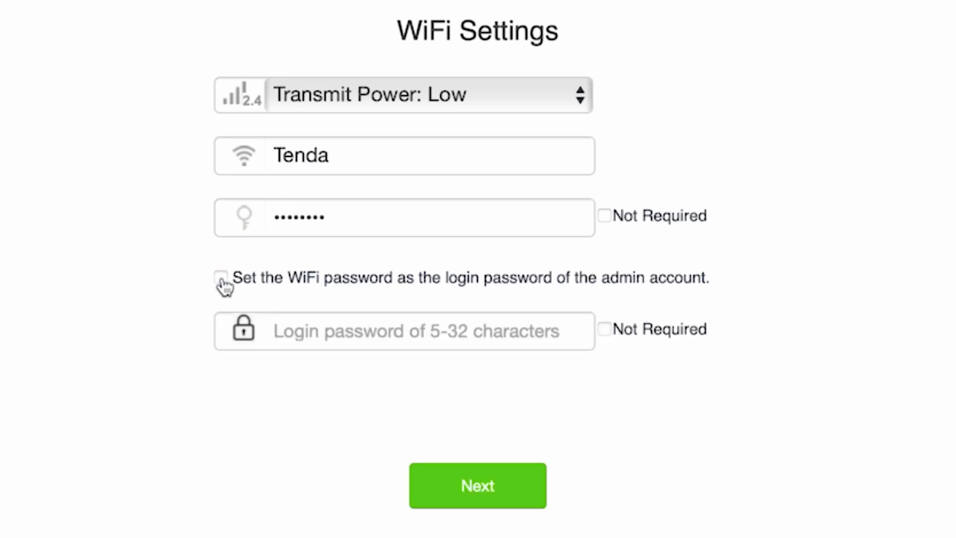
click(399, 340)
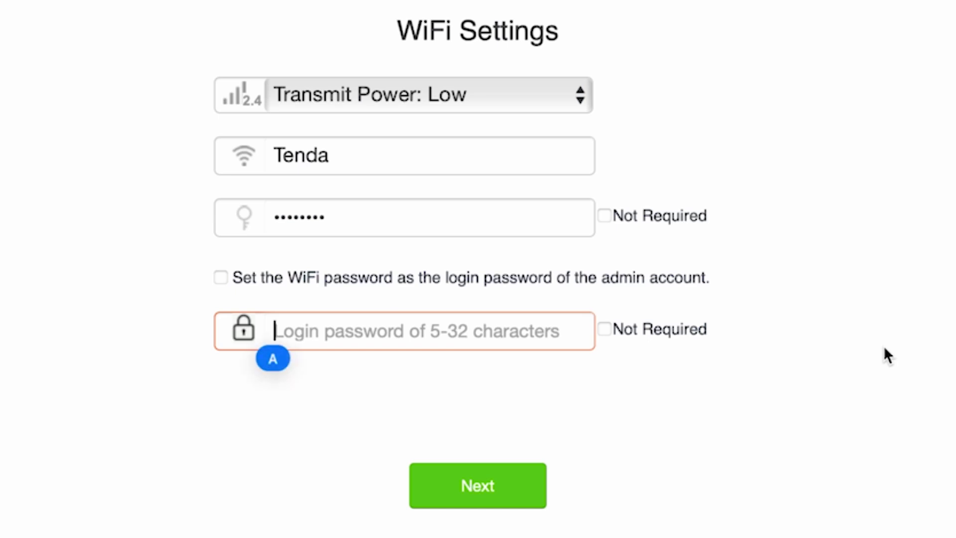
text(password)
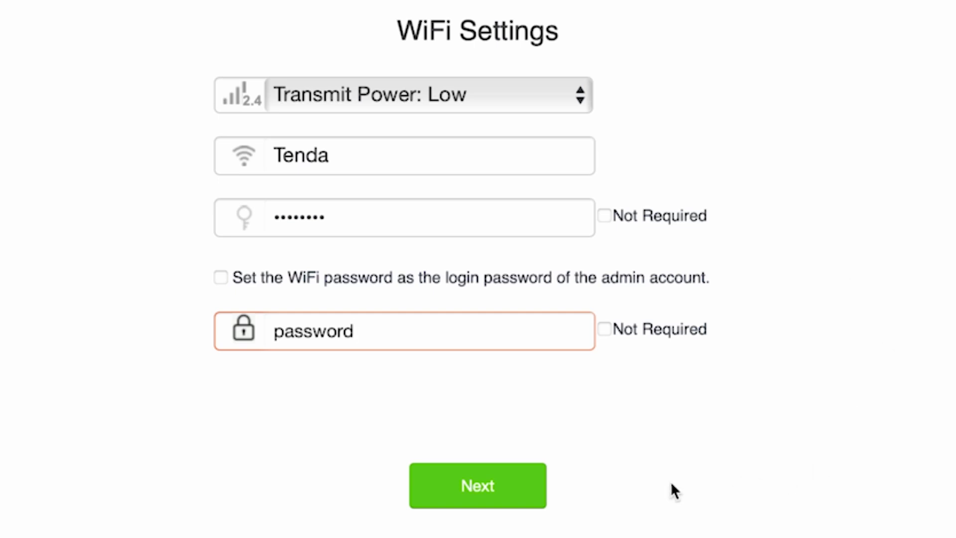
click(503, 478)
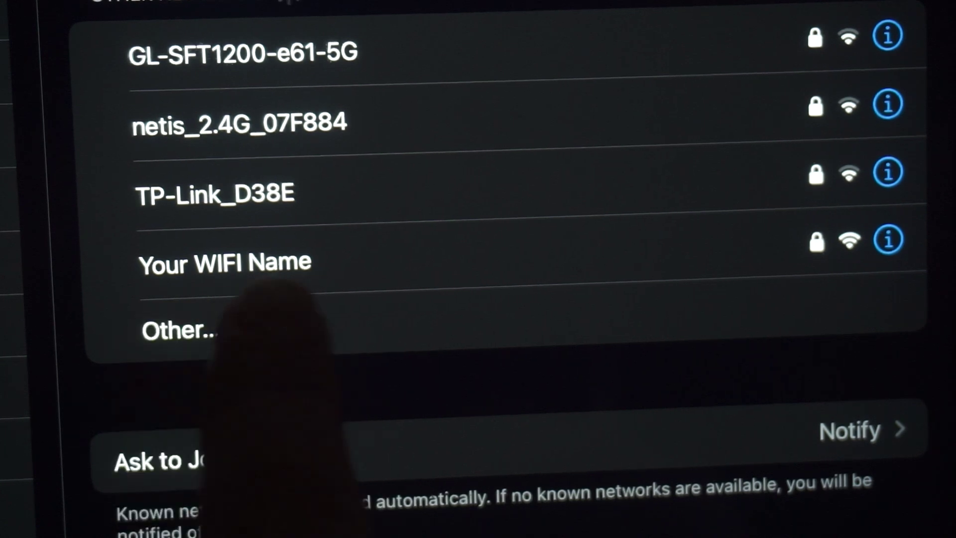
click(284, 259)
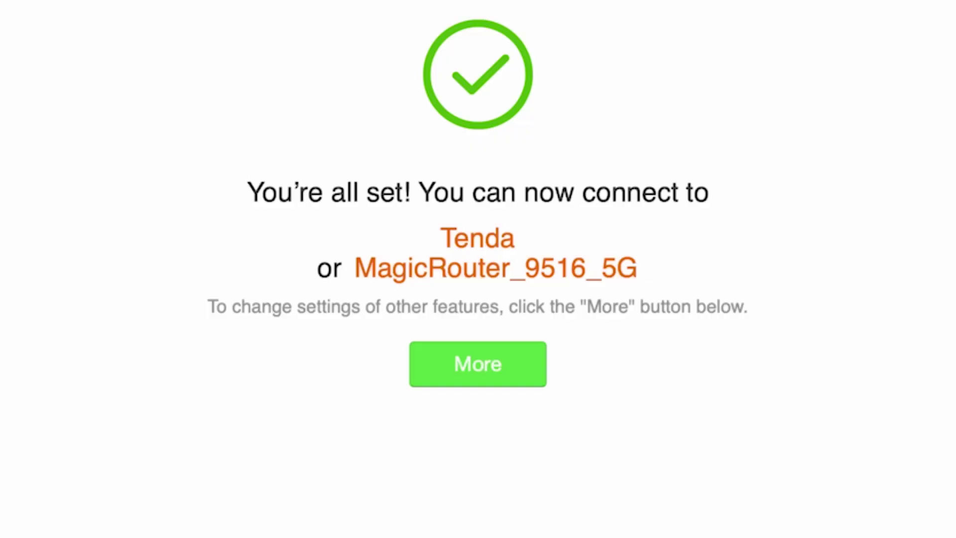
Continue to the router dashboard and keep the interface language on English
click(448, 363)
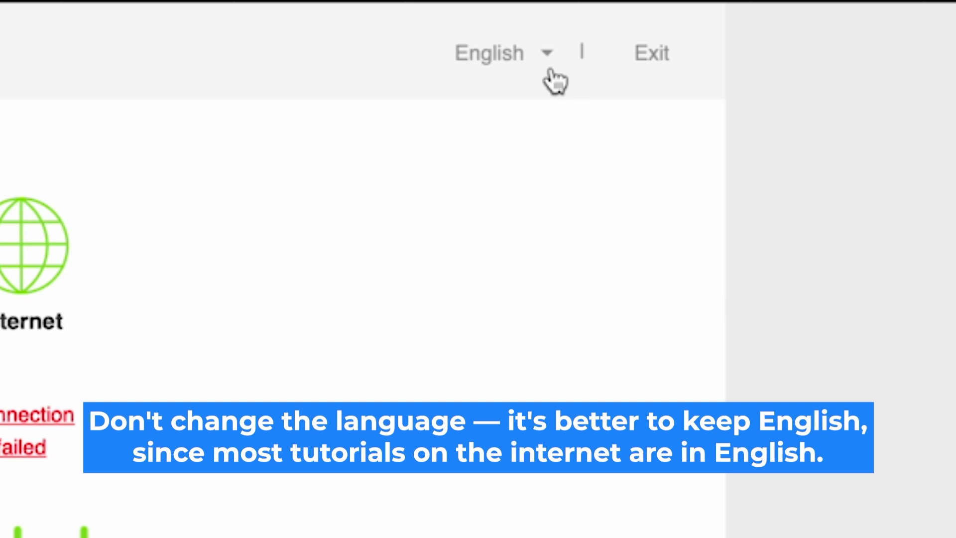
click(538, 53)
click(542, 64)
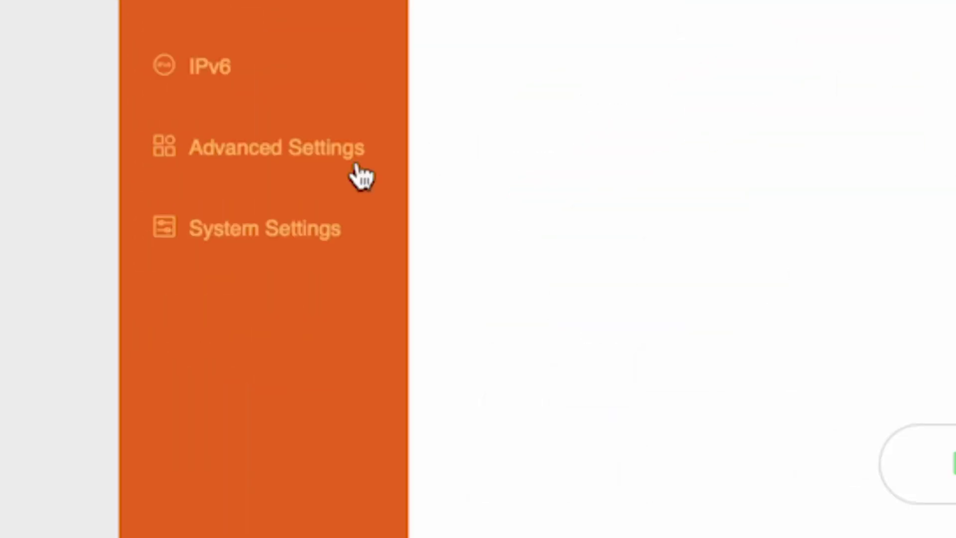
Reboot the router from System Settings > Reboot and Reset
click(125, 375)
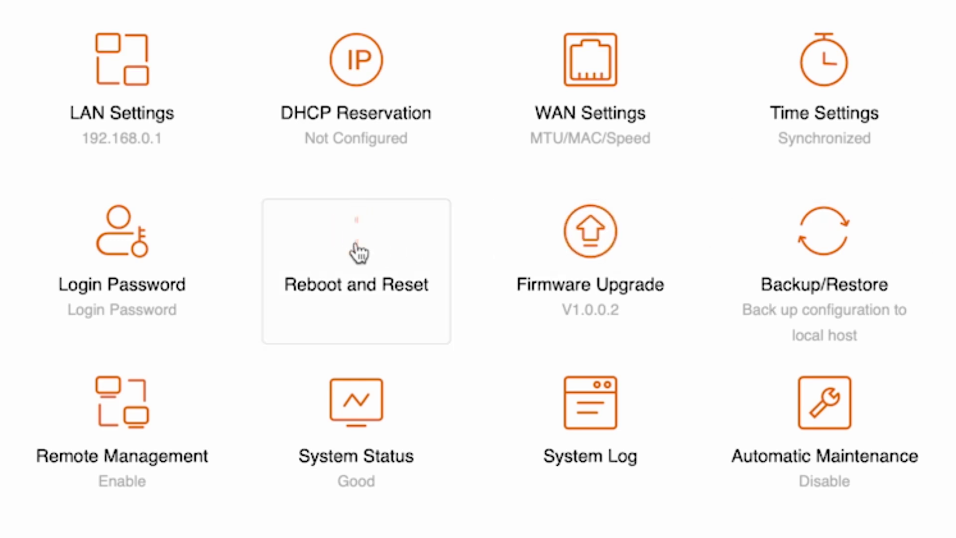
click(354, 251)
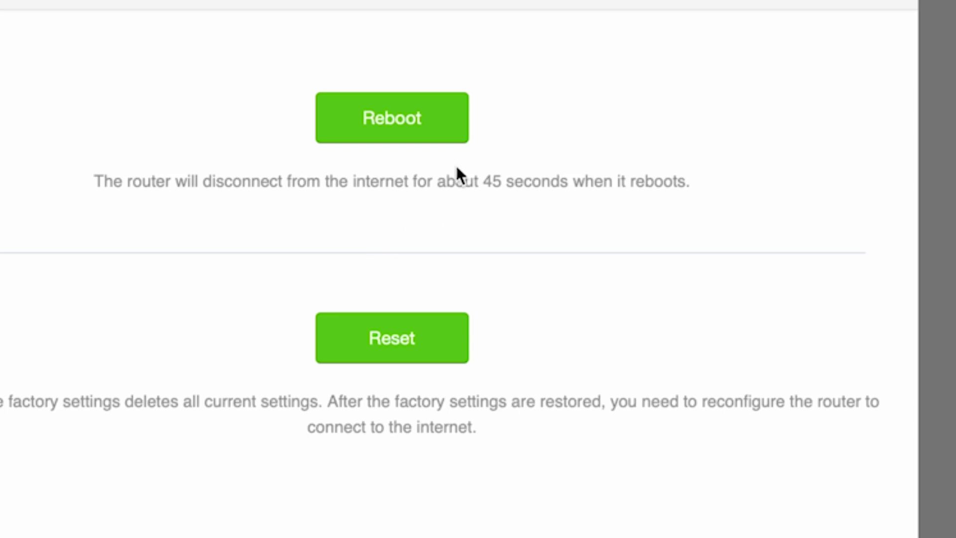
click(399, 121)
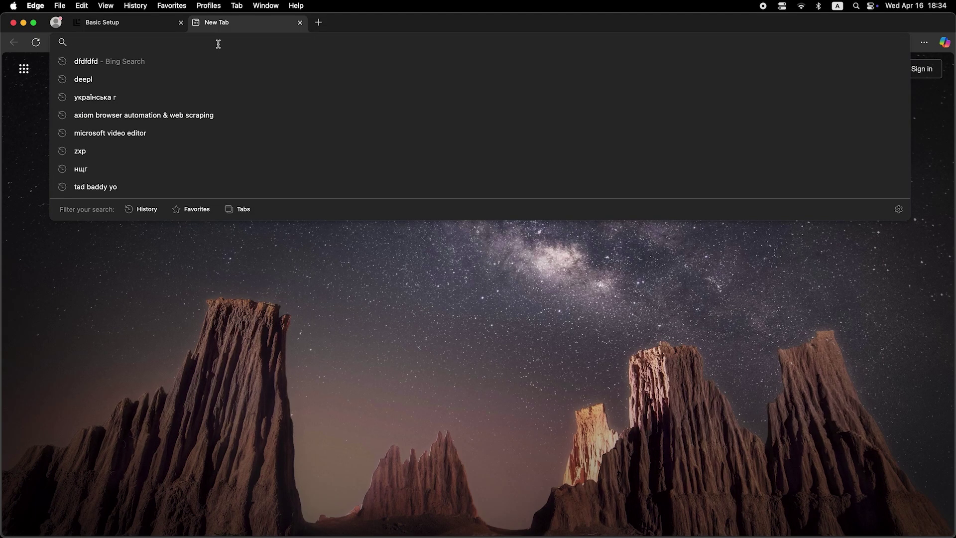
Search Bing for 'dfdfdfdf' in a new Edge tab to confirm internet access
text(dfdfdfdf)
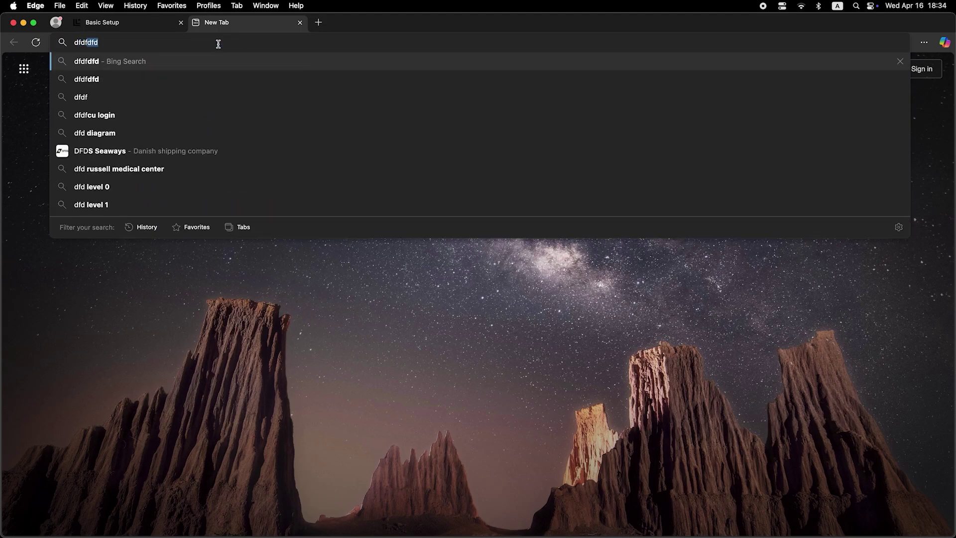
key(Return)
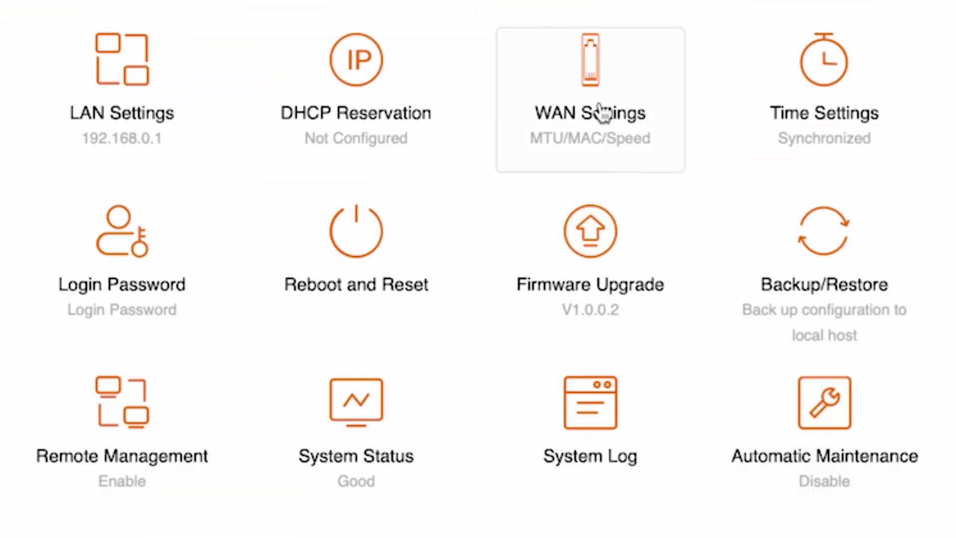
In WAN Settings, set MAC Address to 'Clone local MAC address' and save
click(612, 80)
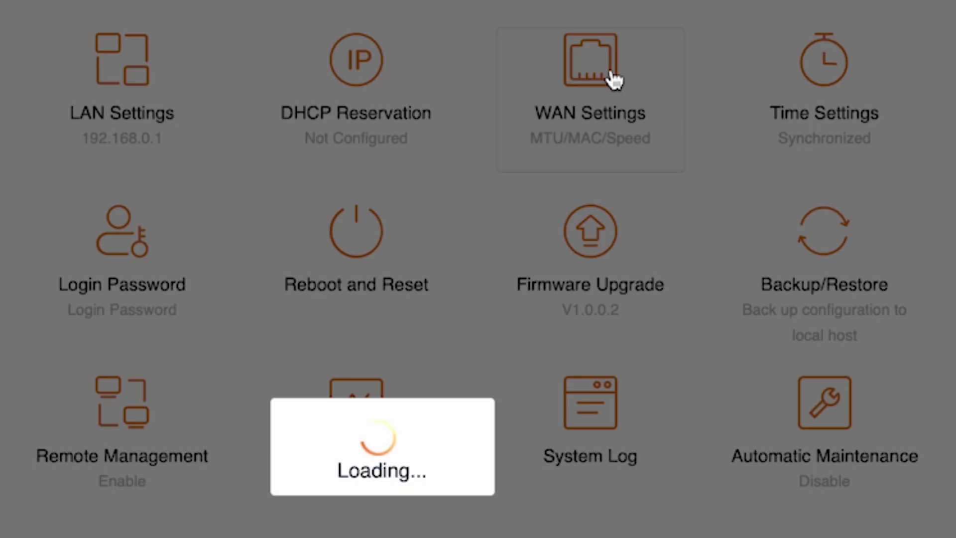
scroll(615, 79, down, 1)
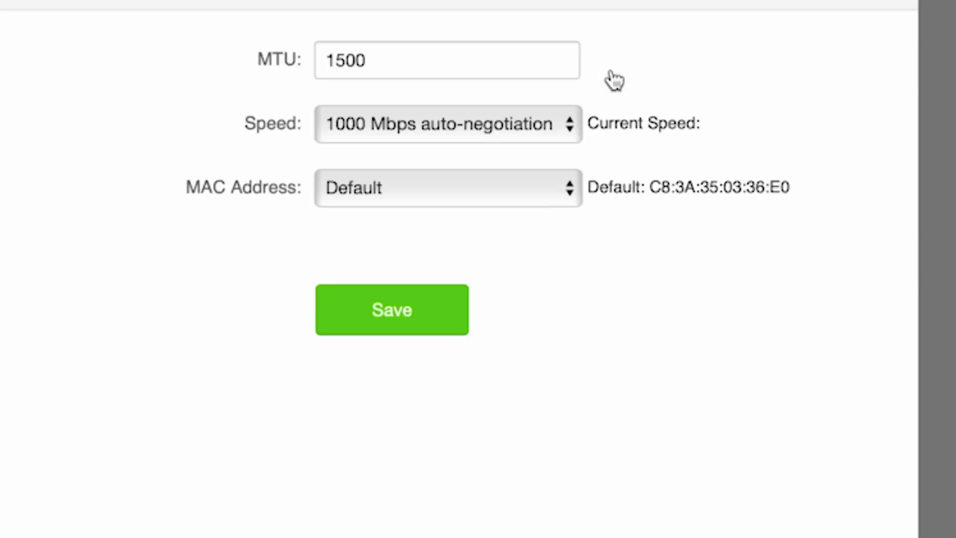
click(551, 195)
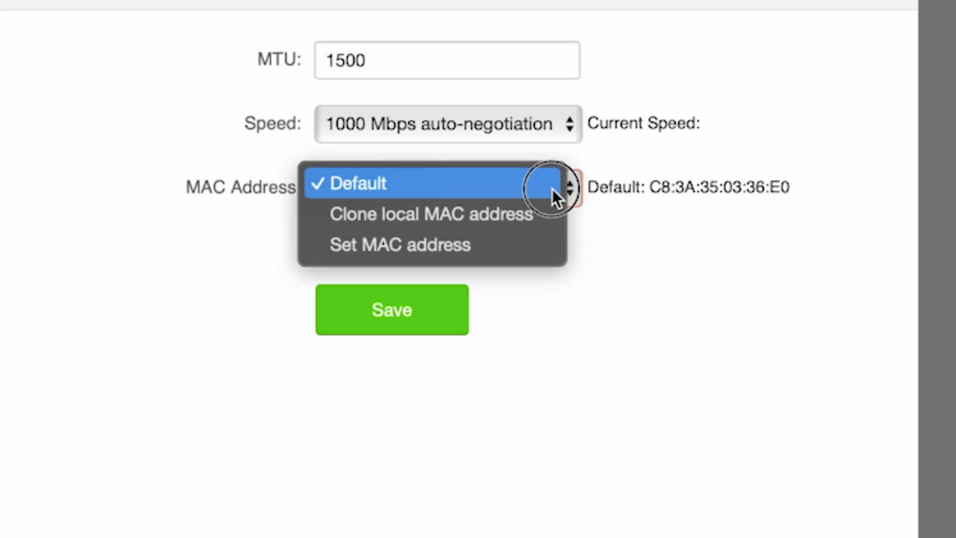
click(481, 210)
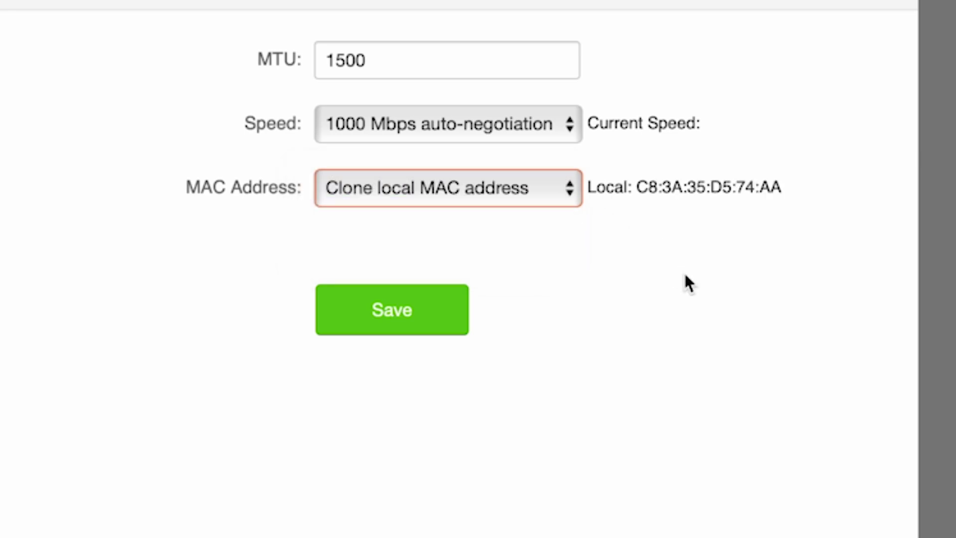
click(397, 314)
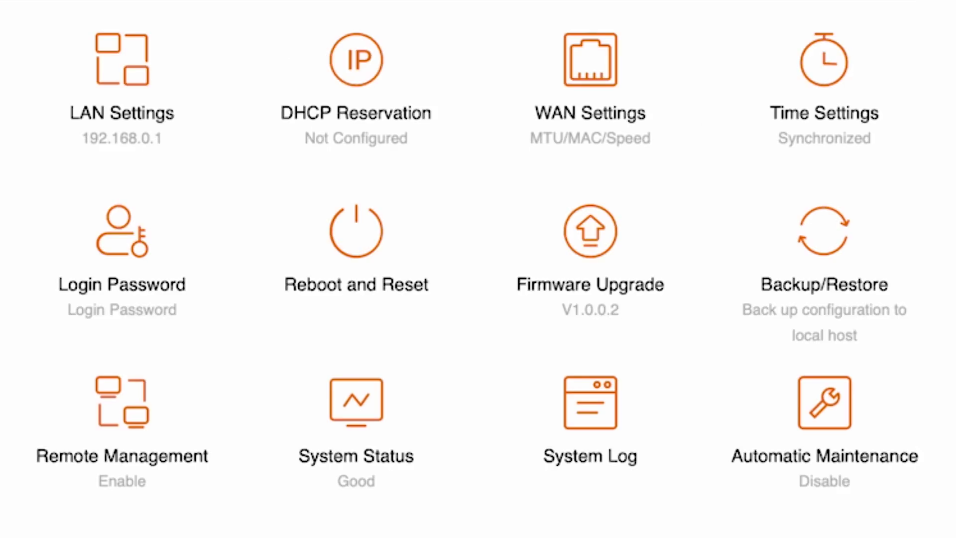
Reboot the router again from the Reboot and Reset tile to apply the cloned MAC
click(387, 236)
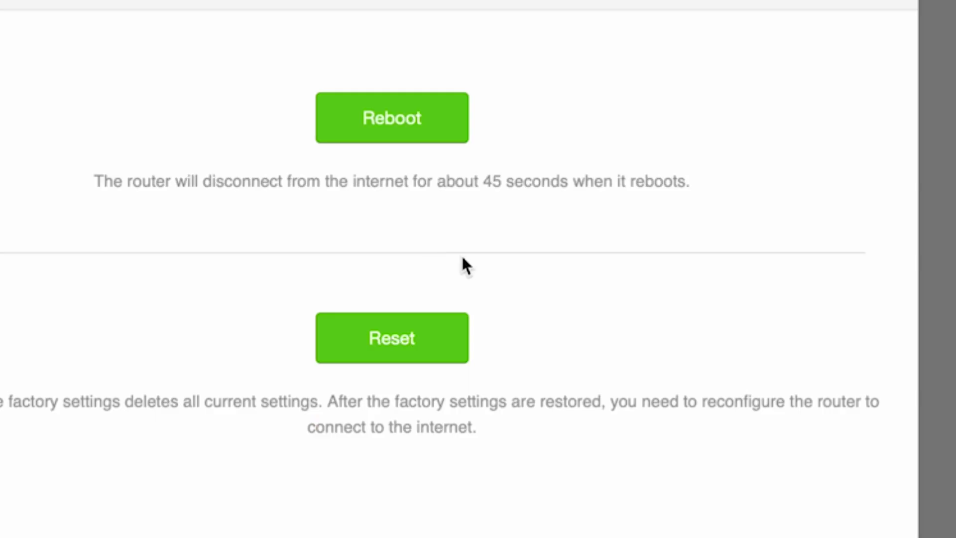
click(401, 108)
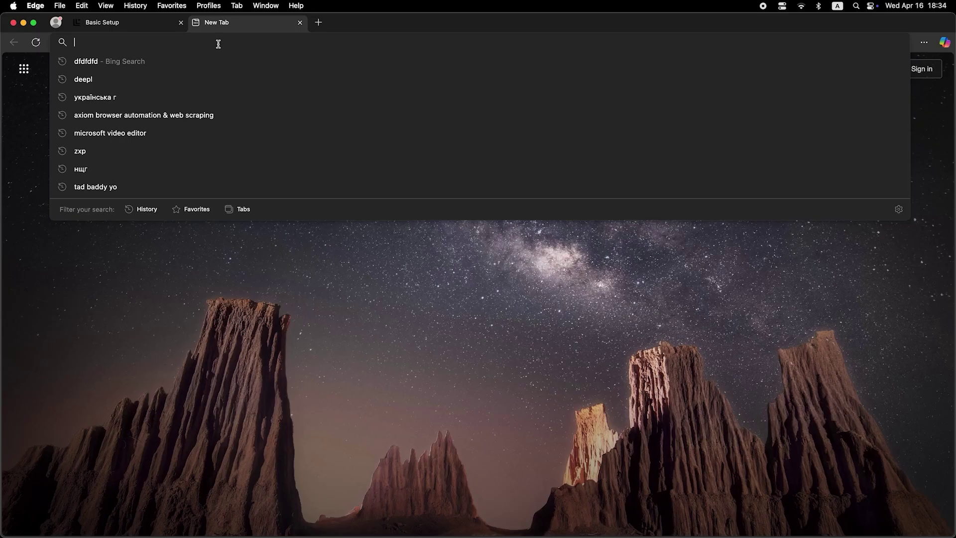
Search Bing for 'dfdfdfdf' in the new Edge tab to verify connectivity
text(dfdfdfdf)
key(Return)
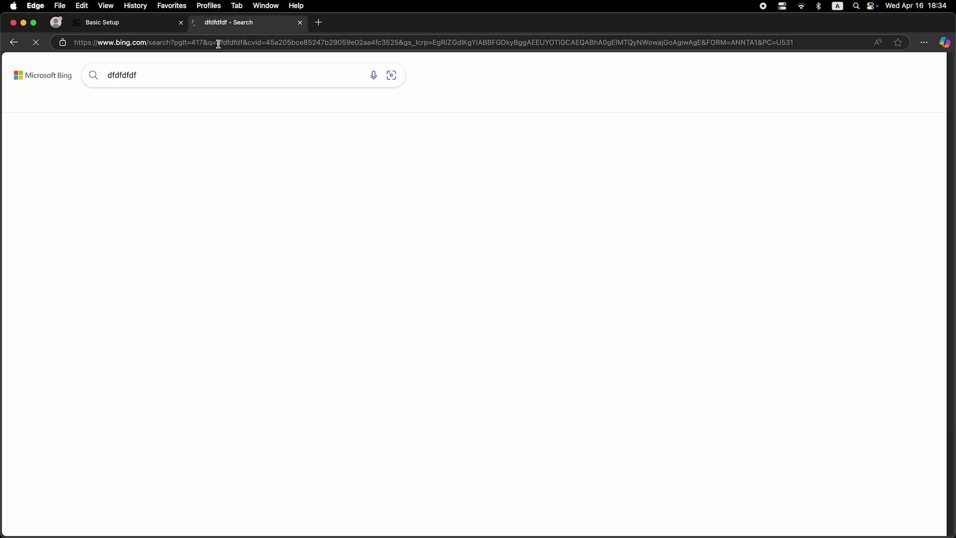